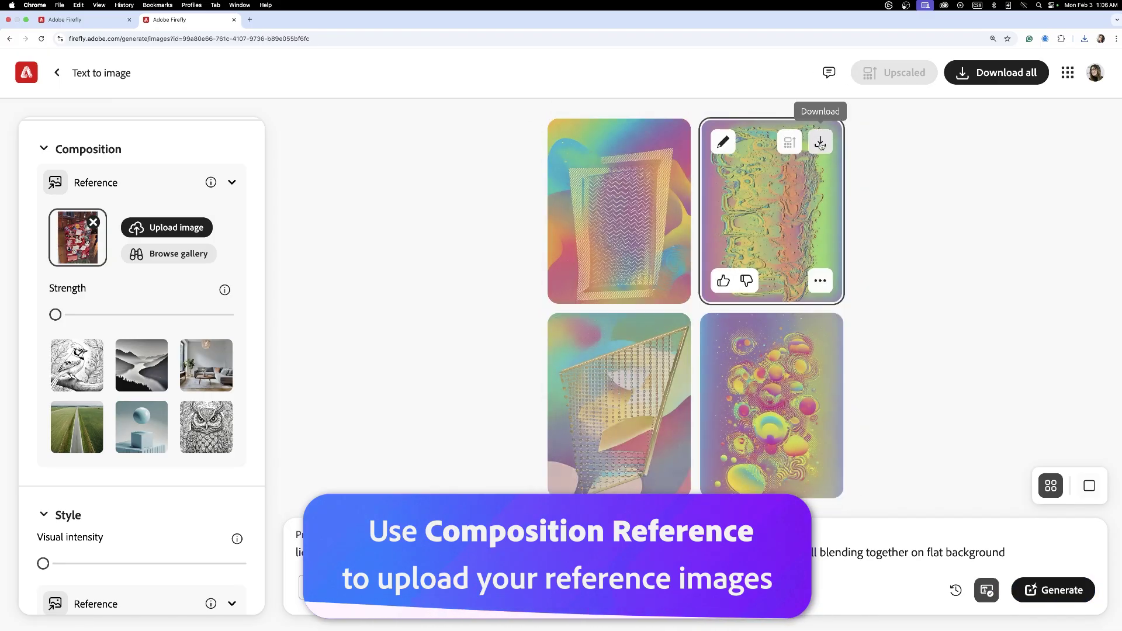
- Download all the generated pastel abstract backgrounds
{"action": "left_click", "coordinate": [821, 145]}
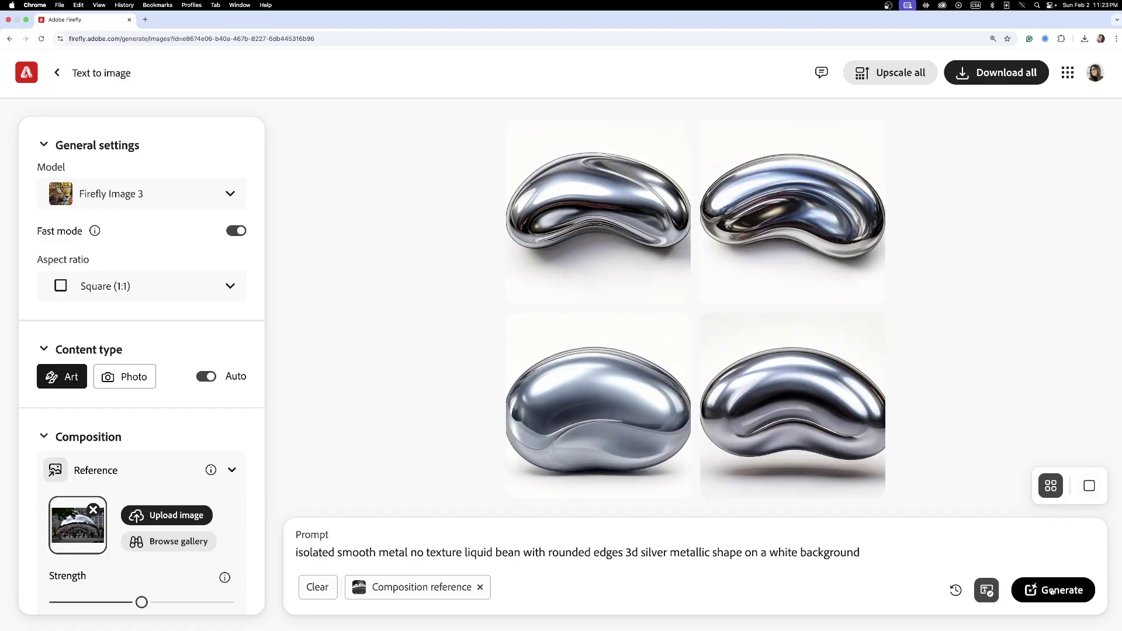
- Regenerate the silver bean images, including a Landscape (4:3) version
{"action": "left_click", "coordinate": [1051, 592]}
{"action": "left_click", "coordinate": [1046, 590]}
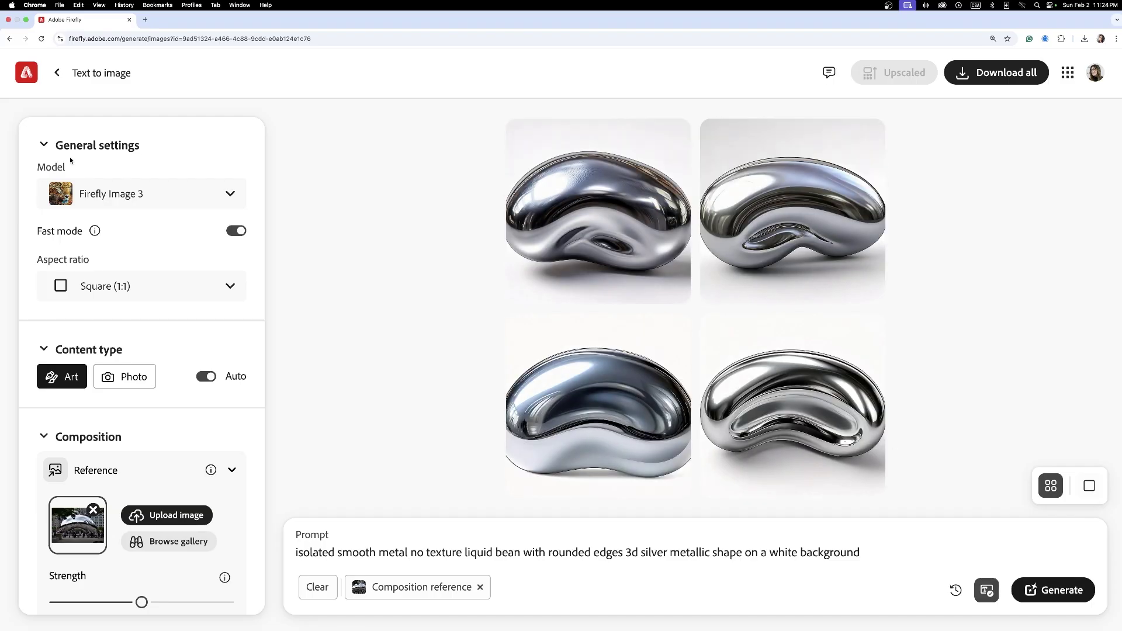
{"action": "left_click", "coordinate": [140, 285]}
{"action": "left_click", "coordinate": [158, 328]}
{"action": "left_click", "coordinate": [1052, 590]}
- Go back to the square bean results and upscale the bottom-left image
{"action": "left_click", "coordinate": [10, 39]}
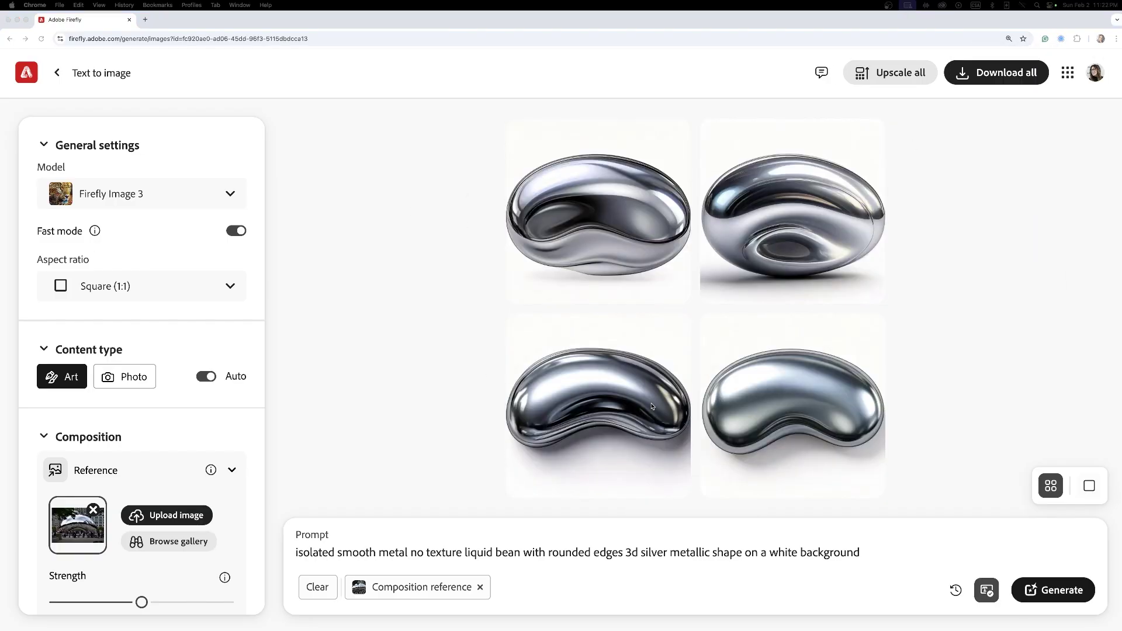
{"action": "left_click", "coordinate": [652, 406]}
{"action": "left_click", "coordinate": [678, 168]}
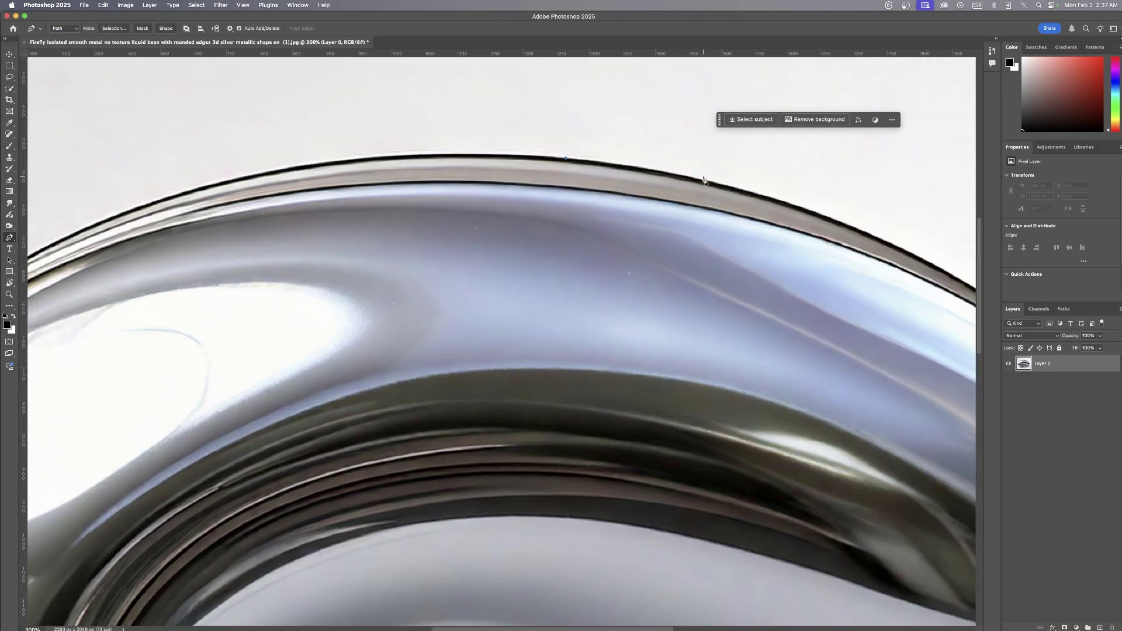
- Start the Pen path on the bean's upper edge and add anchors down its right edge
{"action": "scroll", "coordinate": [793, 206], "scroll_direction": "right", "scroll_amount": 5}
{"action": "scroll", "coordinate": [793, 207], "scroll_direction": "down", "scroll_amount": 1}
{"action": "left_click", "coordinate": [590, 191]}
{"action": "scroll", "coordinate": [852, 387], "scroll_direction": "down", "scroll_amount": 2}
{"action": "scroll", "coordinate": [852, 387], "scroll_direction": "right", "scroll_amount": 1}
{"action": "key", "text": "super+z"}
{"action": "scroll", "coordinate": [848, 368], "scroll_direction": "down", "scroll_amount": 2}
{"action": "scroll", "coordinate": [849, 368], "scroll_direction": "right", "scroll_amount": 1}
{"action": "left_click", "coordinate": [851, 312]}
{"action": "left_click", "coordinate": [846, 428]}
- Continue the path with anchors along the bean's lower edge
{"action": "scroll", "coordinate": [846, 429], "scroll_direction": "down", "scroll_amount": 3}
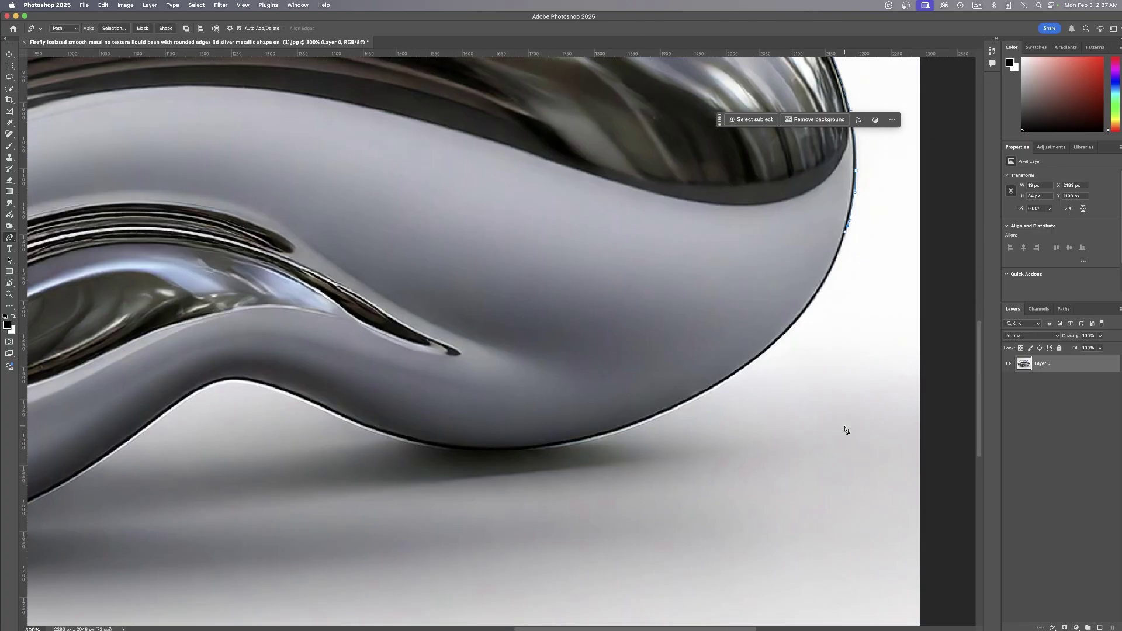
{"action": "left_click", "coordinate": [699, 400]}
{"action": "scroll", "coordinate": [707, 389], "scroll_direction": "down", "scroll_amount": 1}
{"action": "scroll", "coordinate": [707, 388], "scroll_direction": "left", "scroll_amount": 2}
{"action": "left_click", "coordinate": [543, 399]}
{"action": "scroll", "coordinate": [509, 385], "scroll_direction": "down", "scroll_amount": 1}
{"action": "left_click", "coordinate": [295, 328]}
{"action": "scroll", "coordinate": [295, 327], "scroll_direction": "up", "scroll_amount": 1}
{"action": "left_click", "coordinate": [438, 369]}
- Trace the lower curve and place anchors up the bean's left edge
{"action": "scroll", "coordinate": [439, 369], "scroll_direction": "left", "scroll_amount": 3}
{"action": "left_click", "coordinate": [489, 419]}
{"action": "scroll", "coordinate": [433, 433], "scroll_direction": "left", "scroll_amount": 2}
{"action": "left_click", "coordinate": [362, 439]}
{"action": "scroll", "coordinate": [362, 438], "scroll_direction": "left", "scroll_amount": 2}
{"action": "left_click", "coordinate": [109, 332]}
{"action": "scroll", "coordinate": [166, 353], "scroll_direction": "up", "scroll_amount": 3}
{"action": "scroll", "coordinate": [166, 353], "scroll_direction": "left", "scroll_amount": 3}
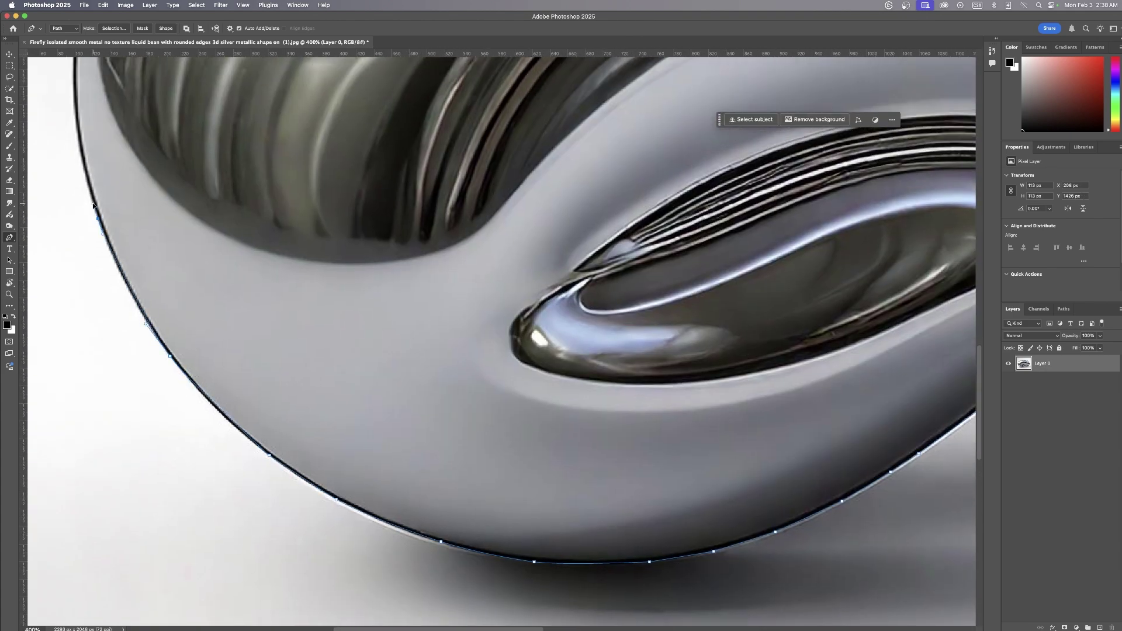